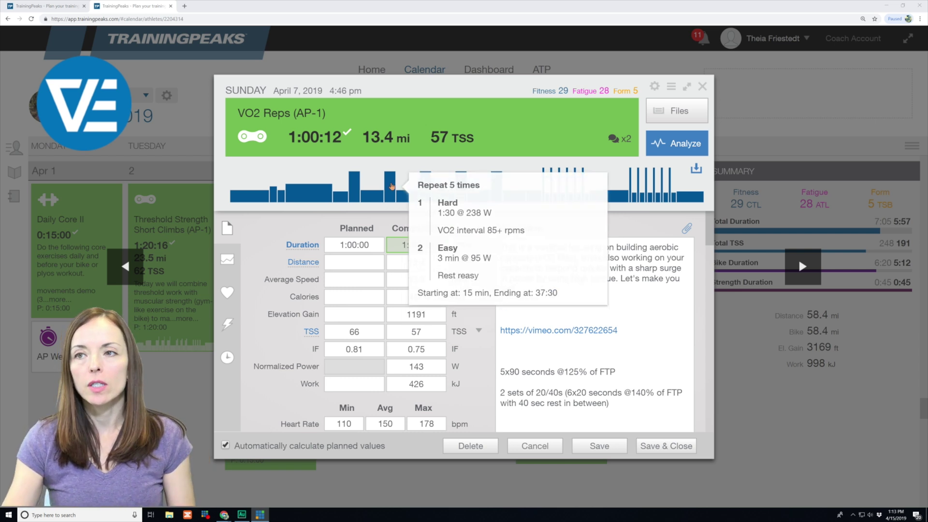
mouse_move(417, 202)
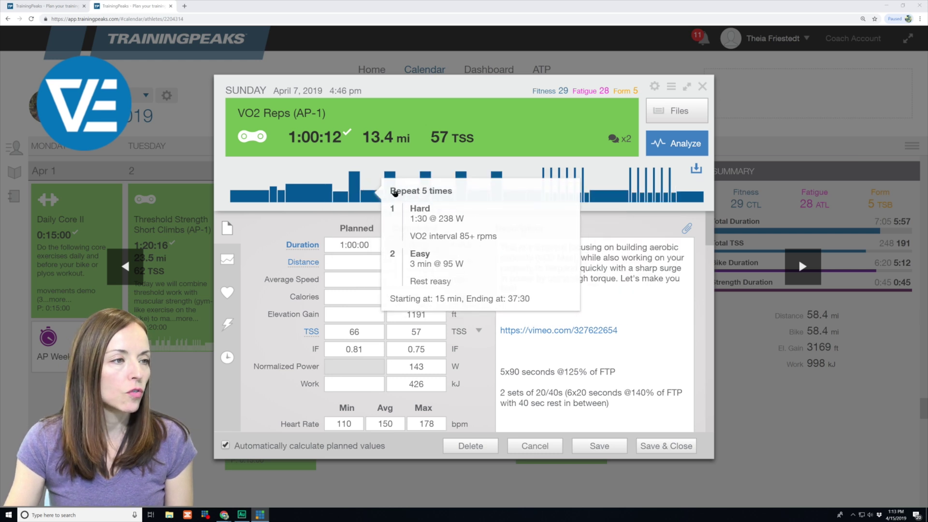
mouse_move(630, 188)
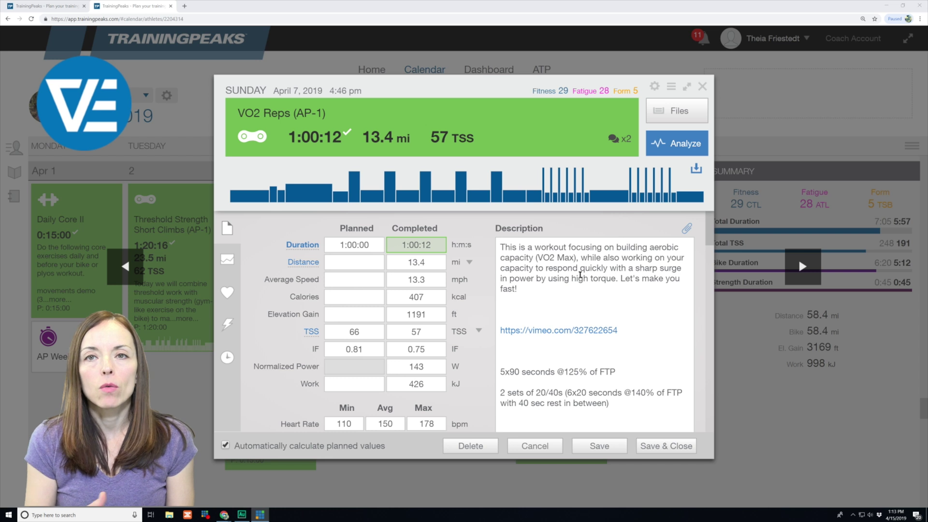
scroll(613, 302, down, 2)
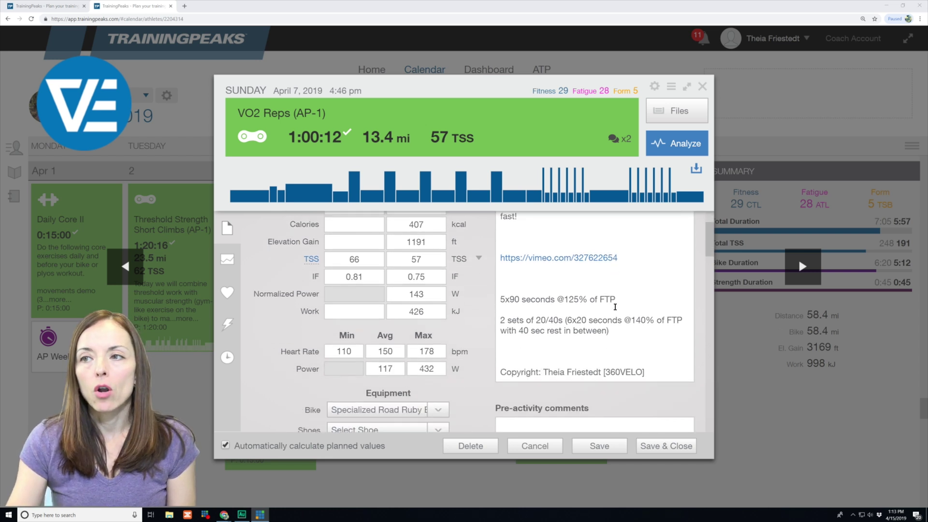
scroll(615, 307, down, 1)
scroll(615, 307, up, 1)
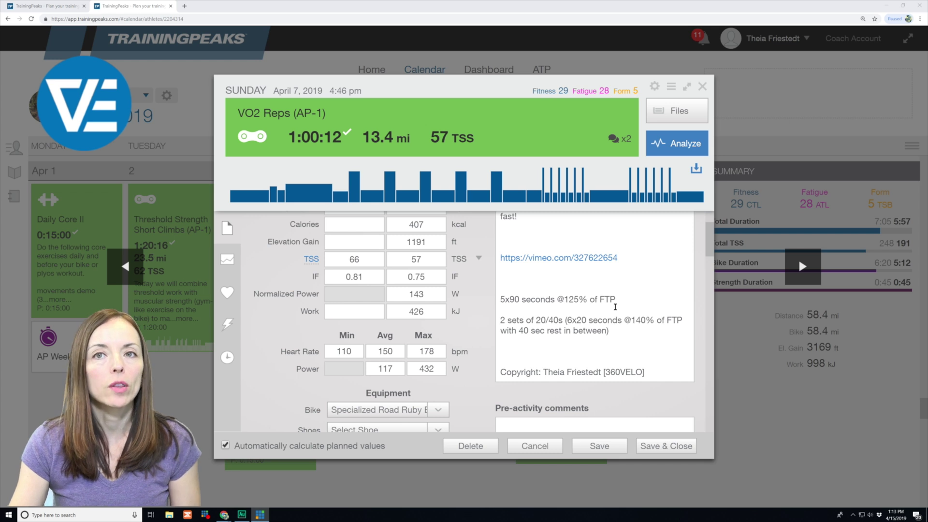
scroll(615, 307, up, 1)
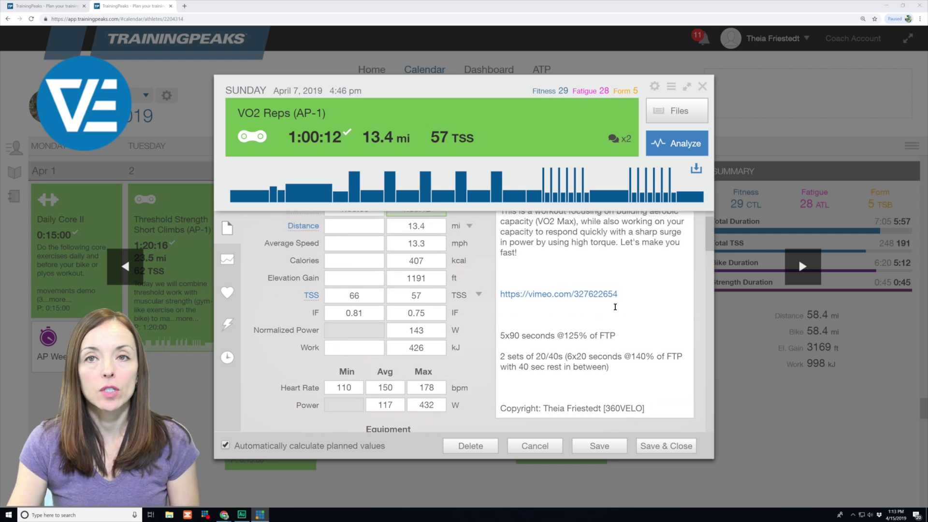
scroll(615, 307, down, 1)
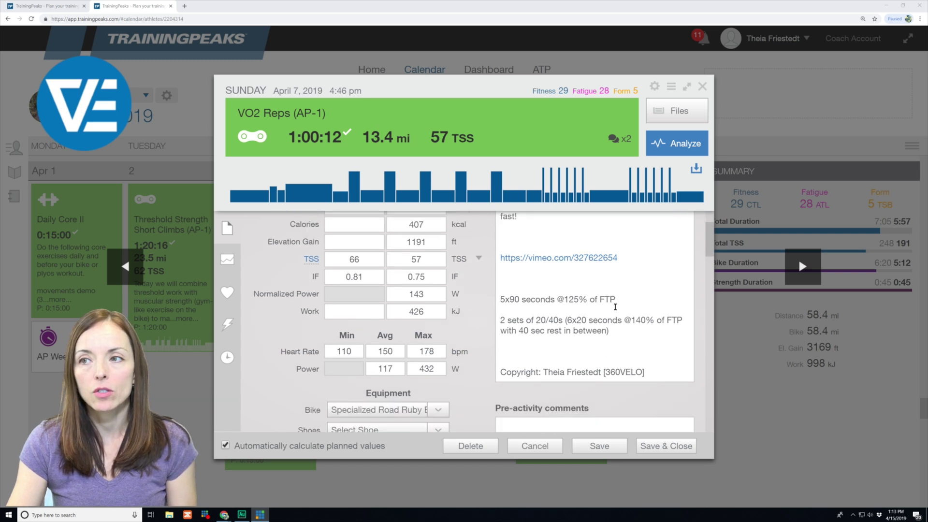
scroll(615, 307, up, 2)
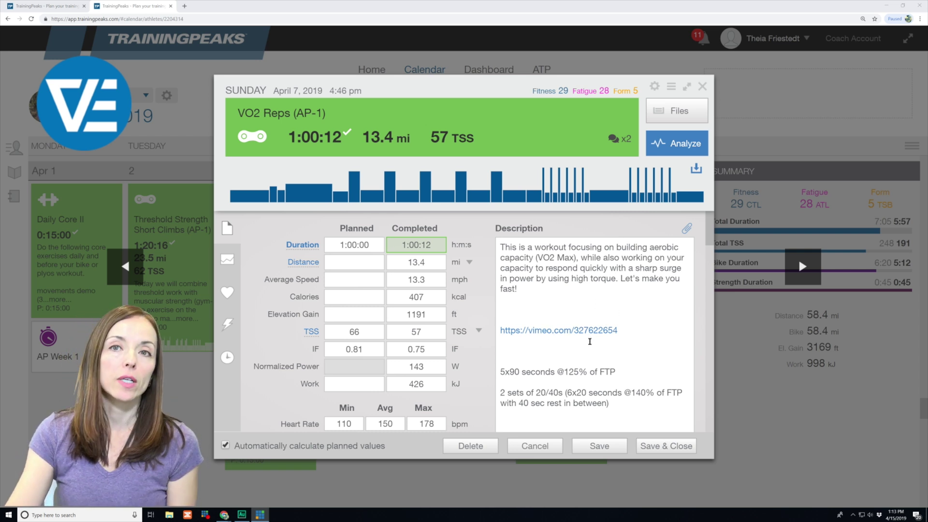
scroll(589, 342, down, 3)
scroll(590, 341, up, 3)
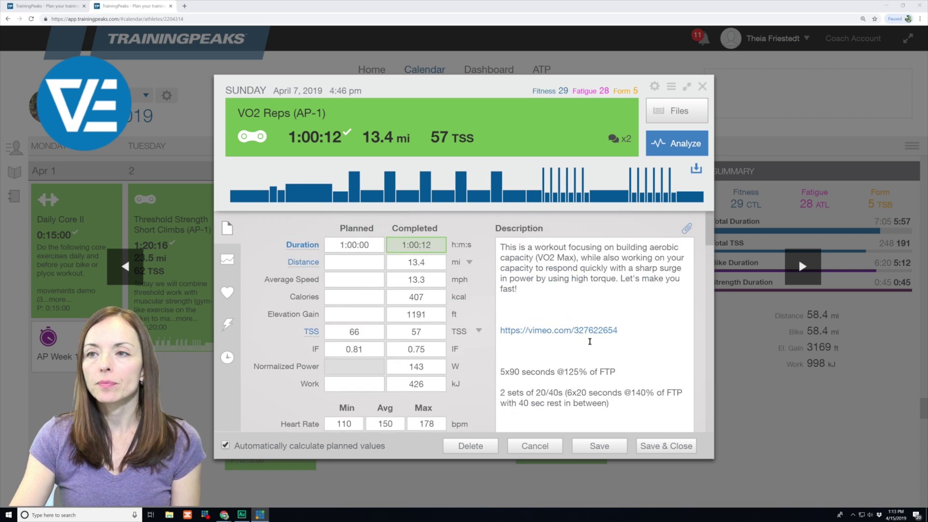
click(436, 259)
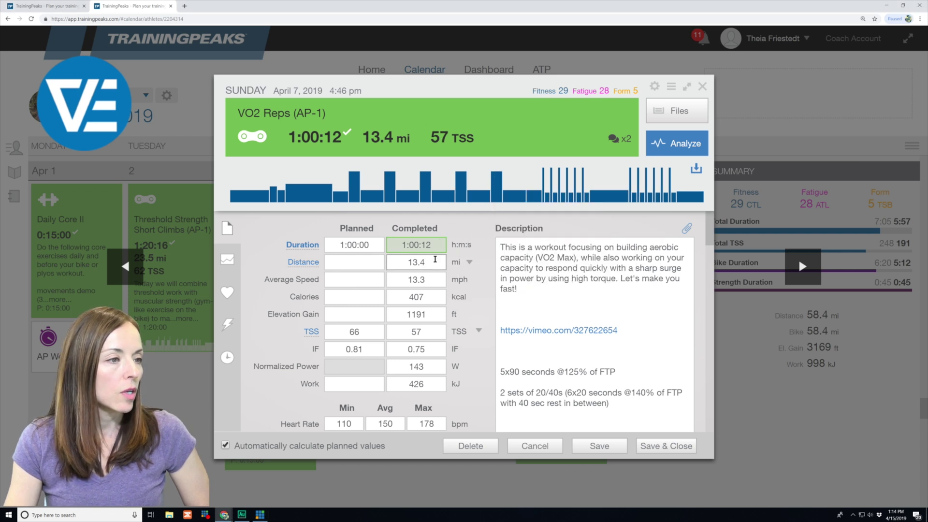
double_click(429, 261)
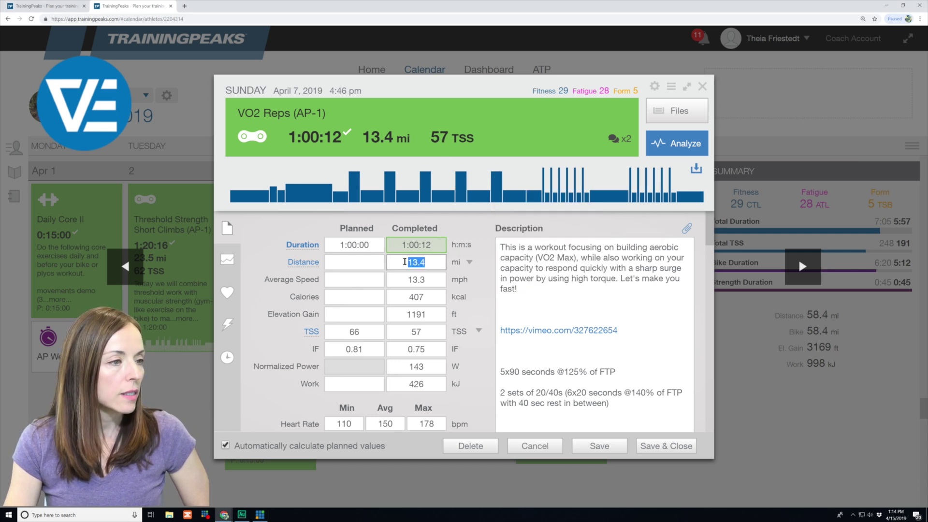
double_click(403, 280)
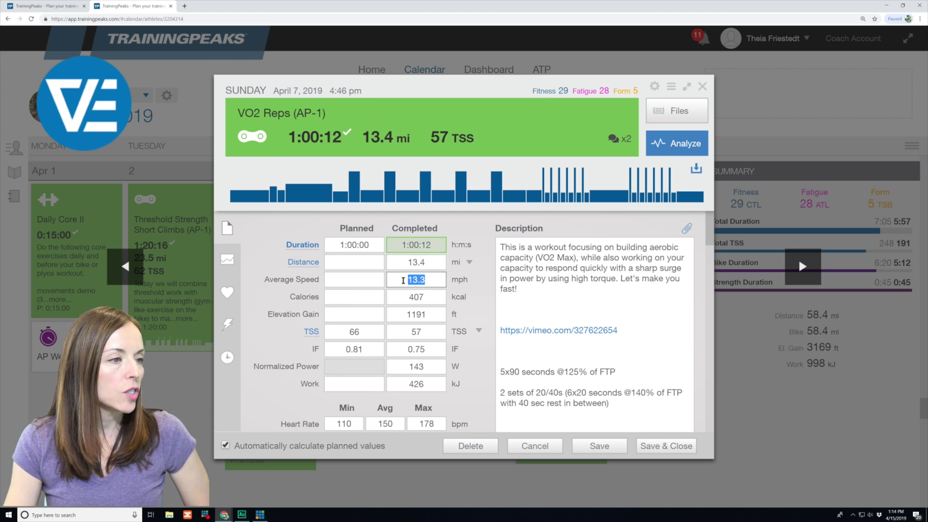
double_click(411, 296)
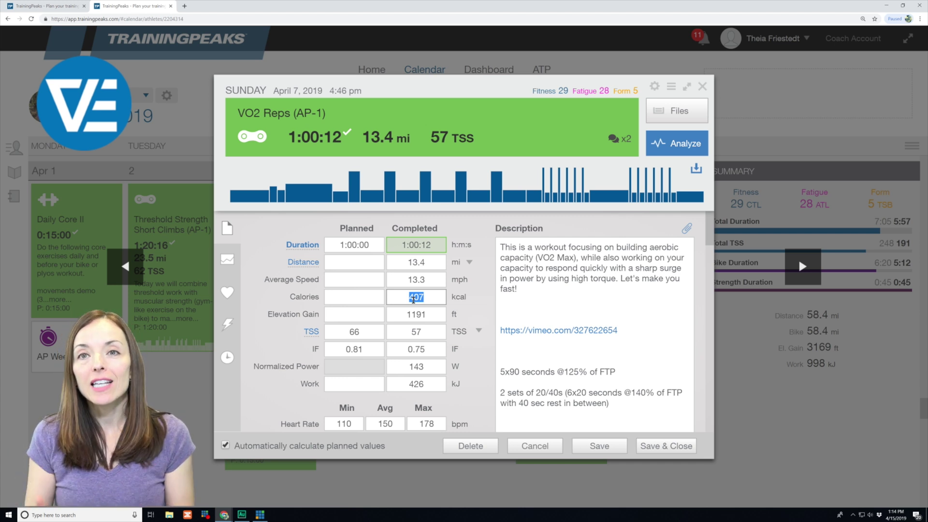
click(400, 313)
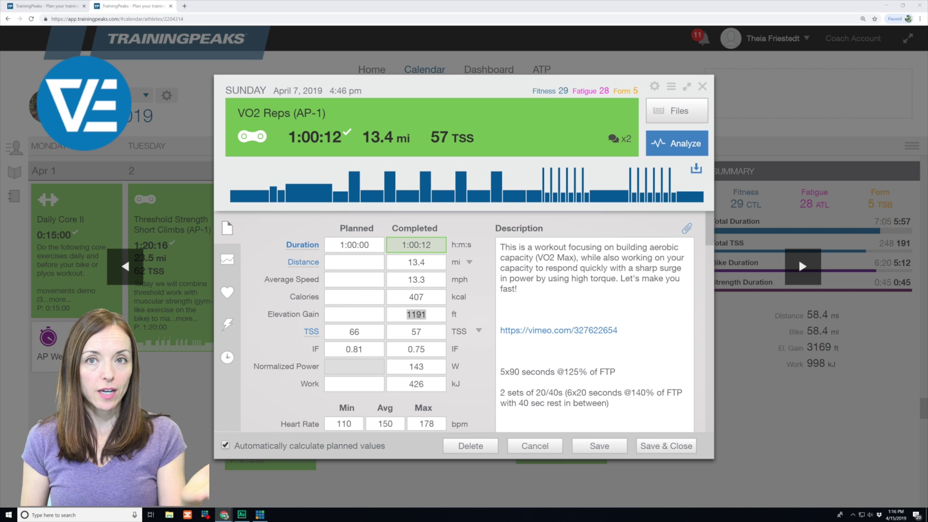
double_click(360, 331)
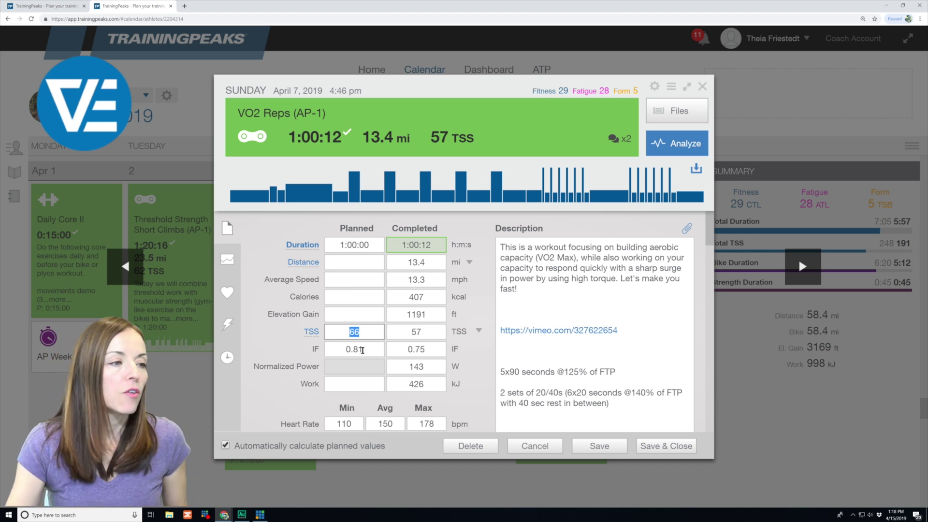
drag(362, 349, 345, 349)
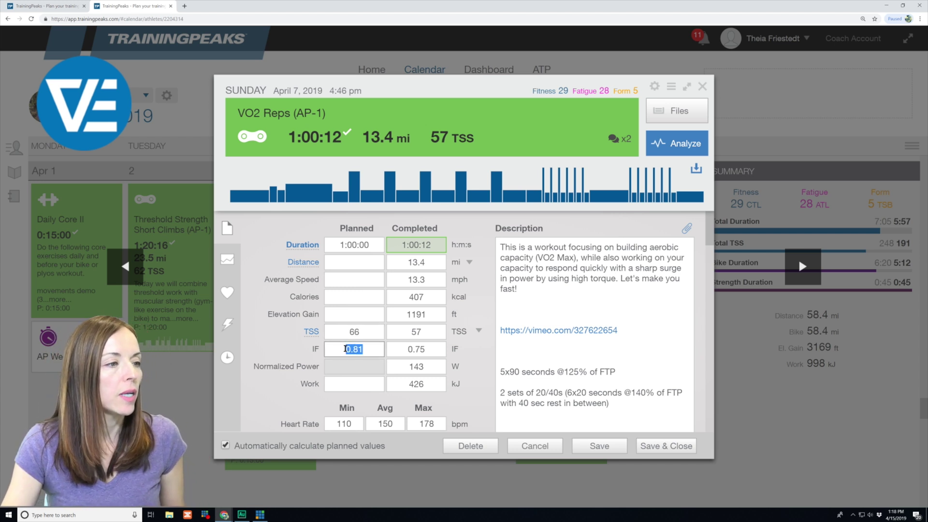
double_click(422, 349)
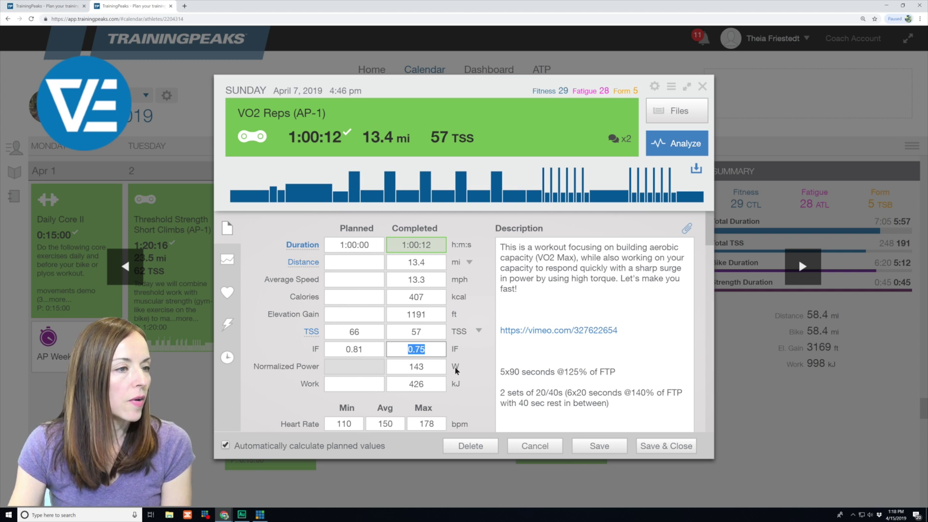
scroll(444, 363, down, 1)
click(411, 329)
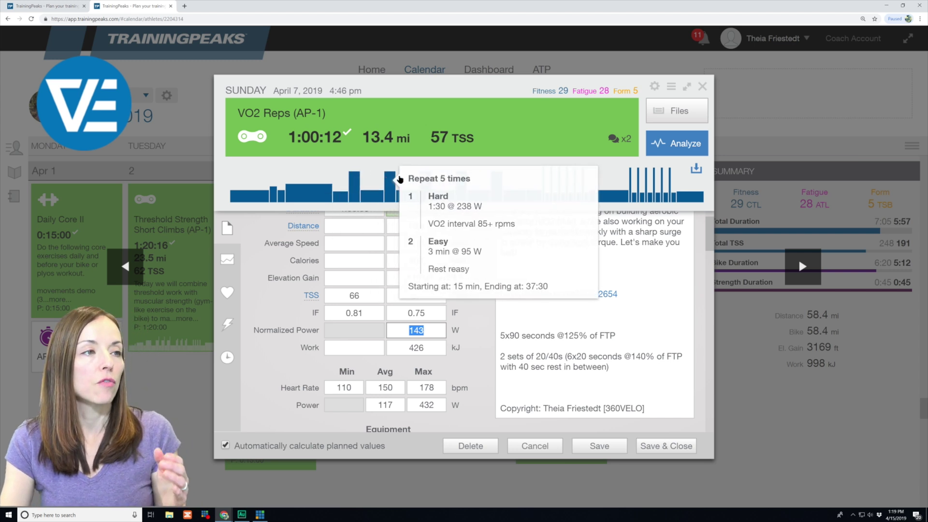
mouse_move(648, 189)
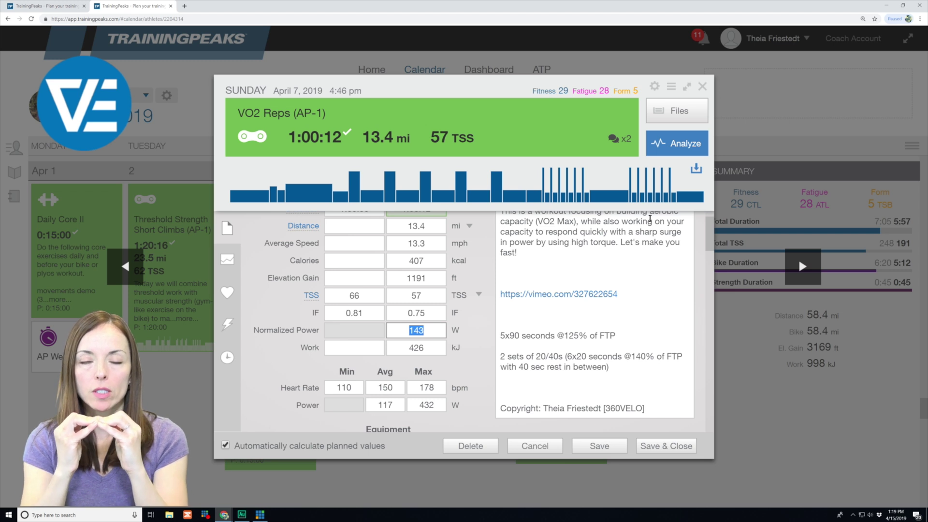
mouse_move(530, 191)
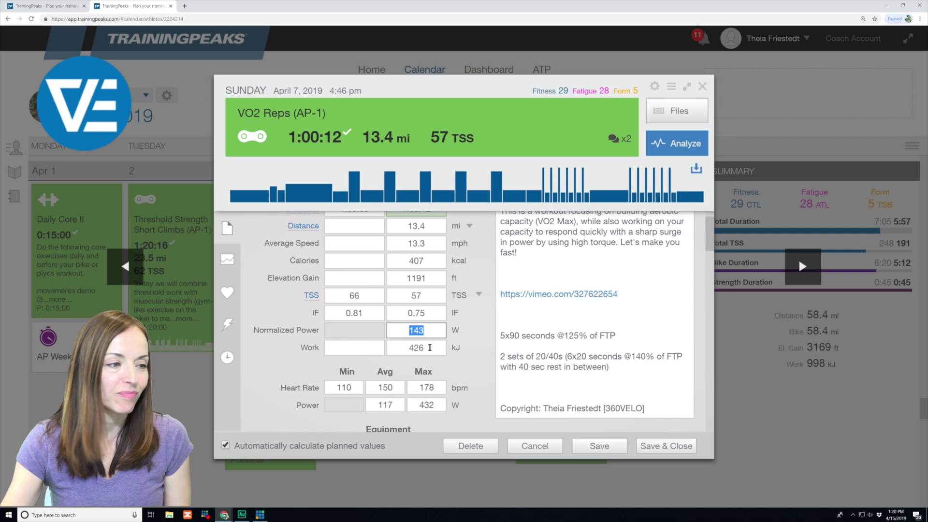
Scroll the workout dialog down to the Equipment section showing the Bike and Shoes dropdowns.
scroll(430, 348, down, 2)
scroll(430, 348, up, 1)
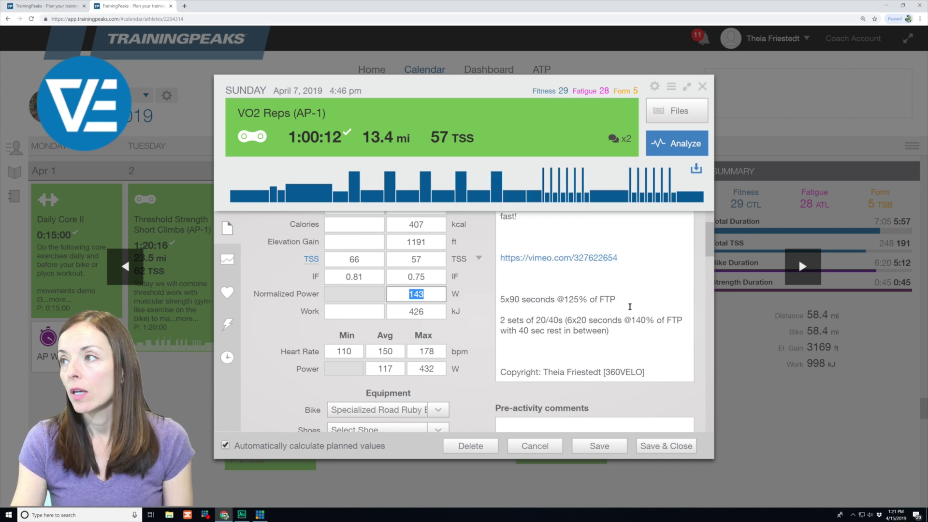
scroll(421, 349, down, 2)
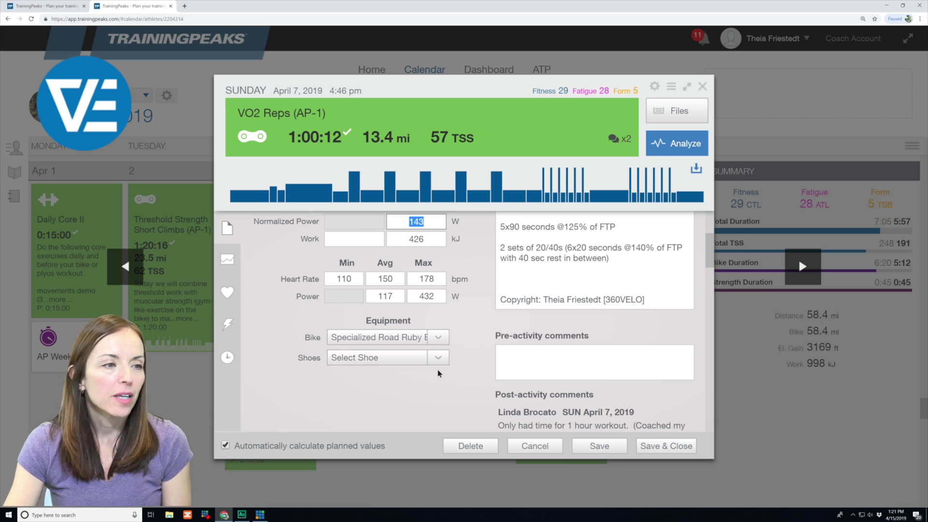
scroll(437, 372, down, 3)
scroll(439, 370, up, 4)
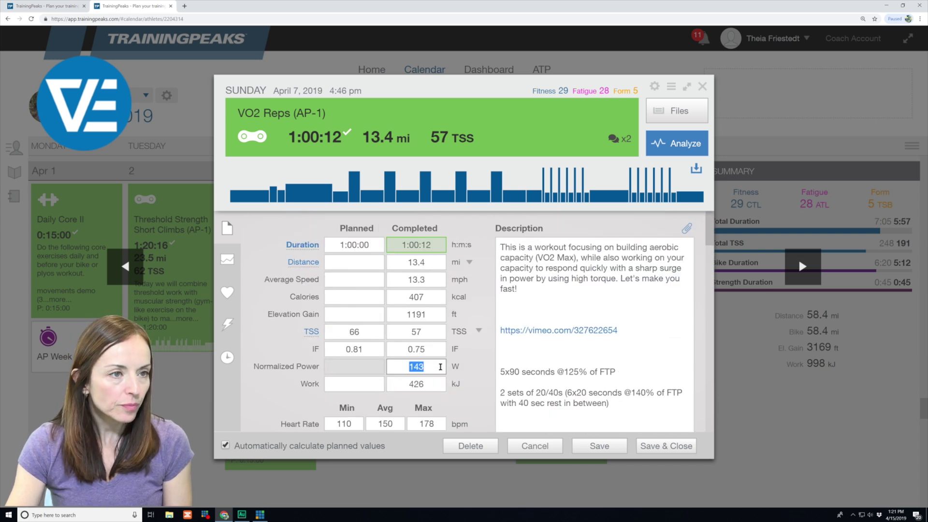
scroll(439, 367, down, 6)
scroll(443, 369, up, 4)
scroll(445, 370, up, 3)
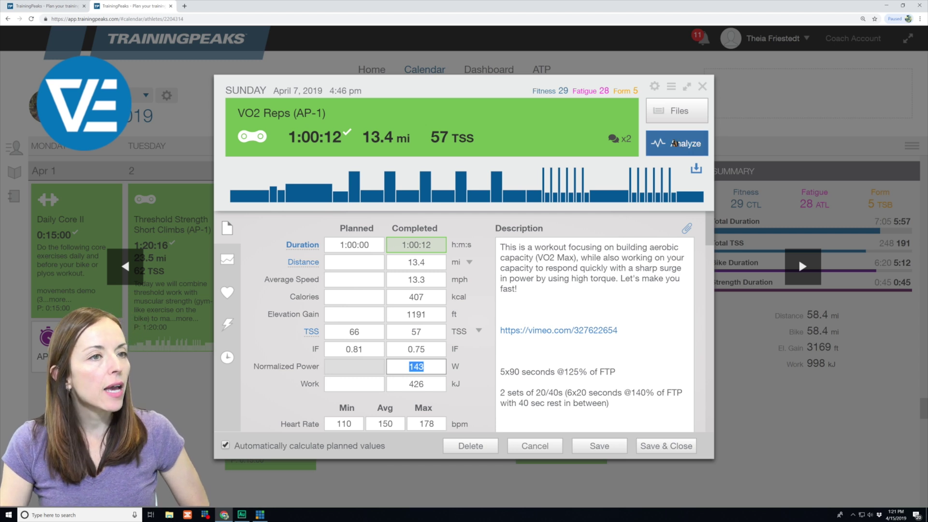
click(675, 142)
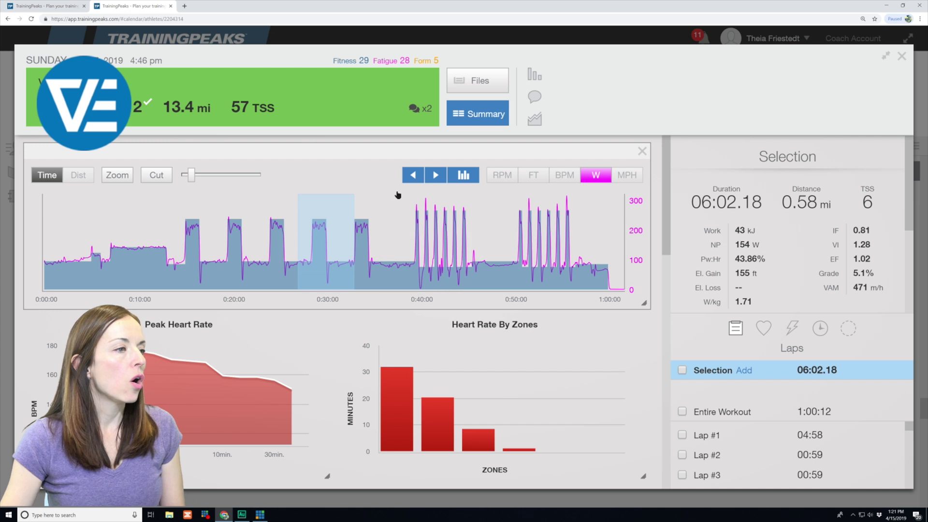
Clear the graph selection to show Entire Workout stats and inspect power efforts against targets.
click(374, 213)
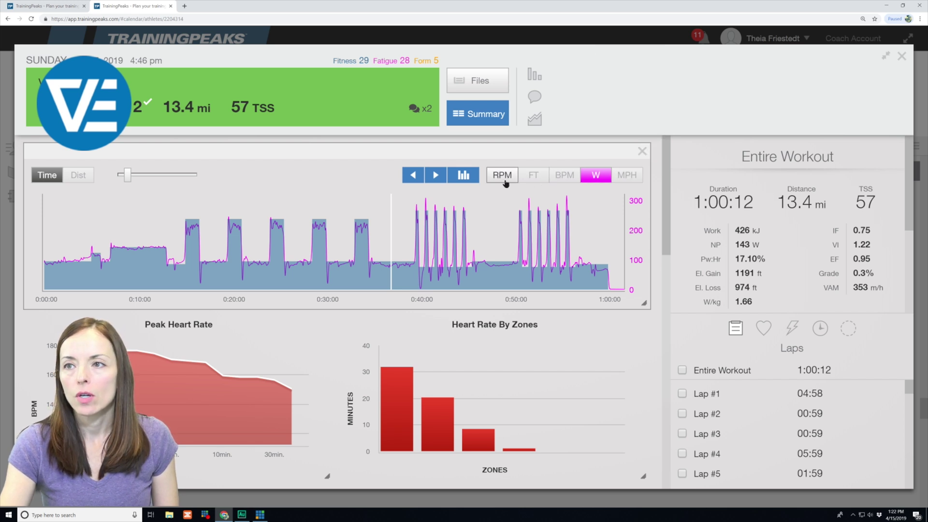
mouse_move(529, 180)
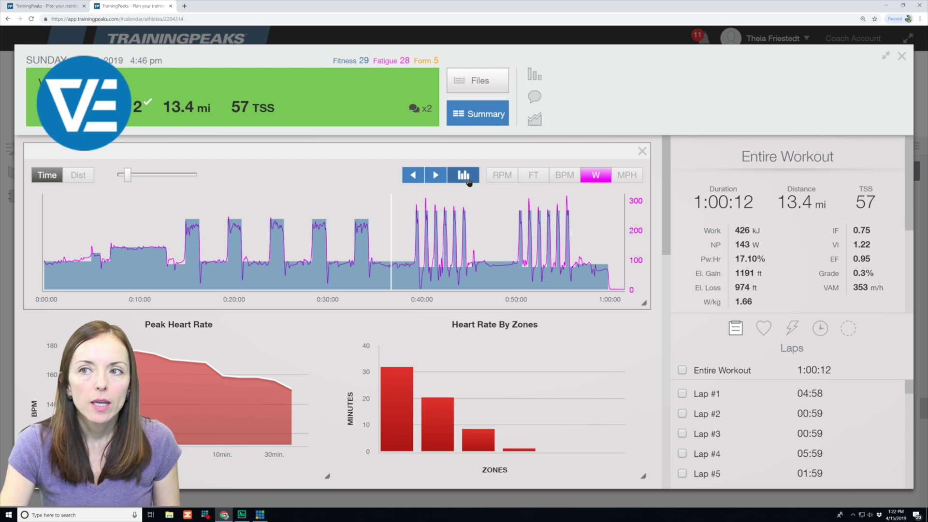
mouse_move(467, 181)
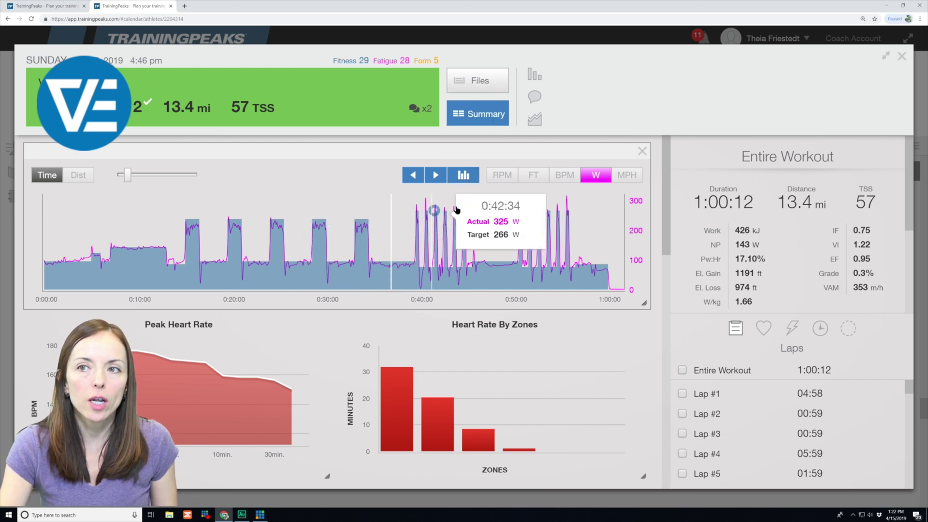
mouse_move(595, 180)
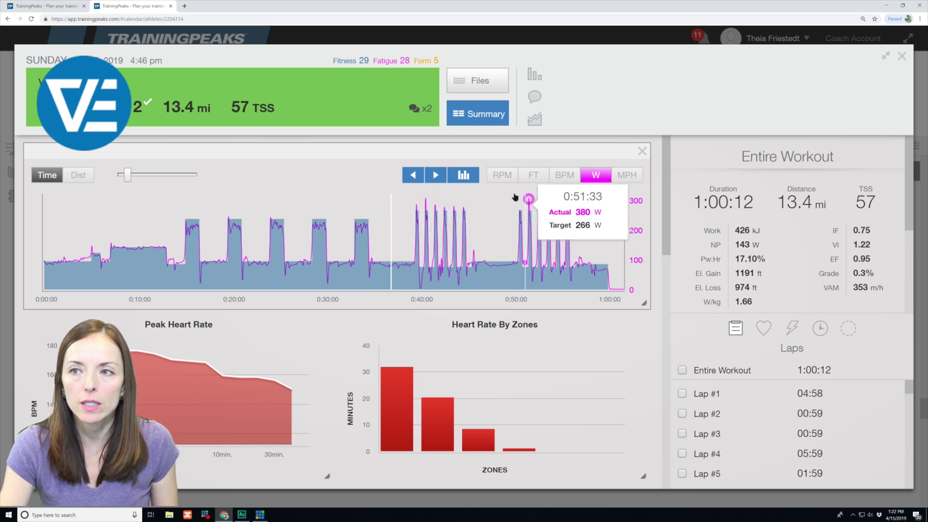
Overlay the cadence (RPM) and heart rate (BPM) lines on the power graph.
click(495, 175)
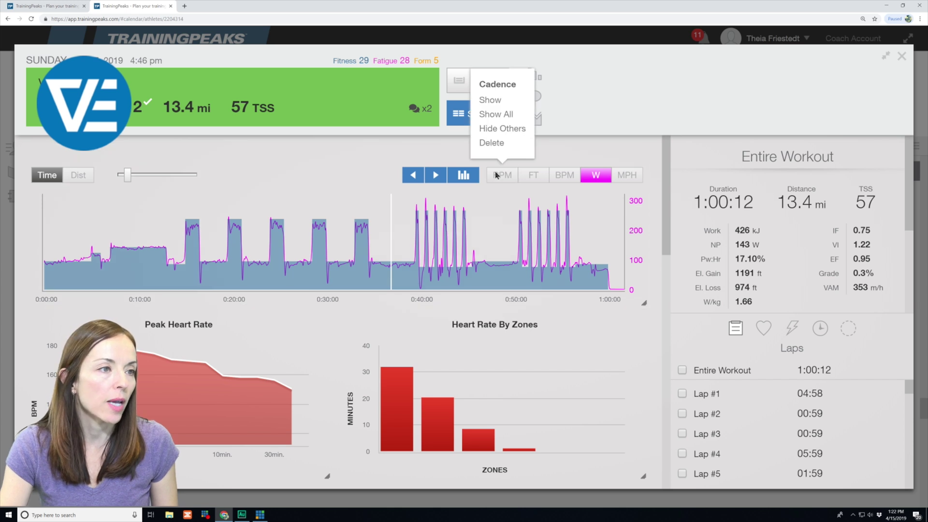
click(510, 101)
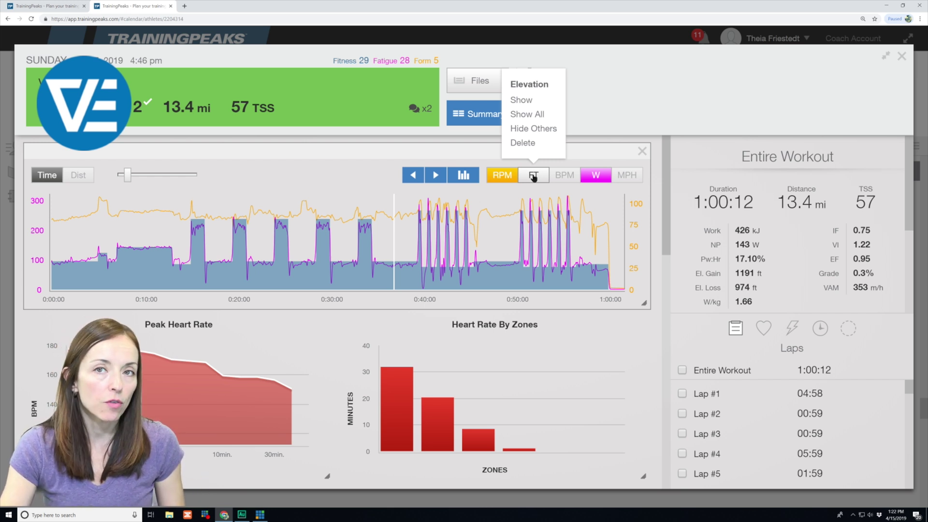
click(562, 177)
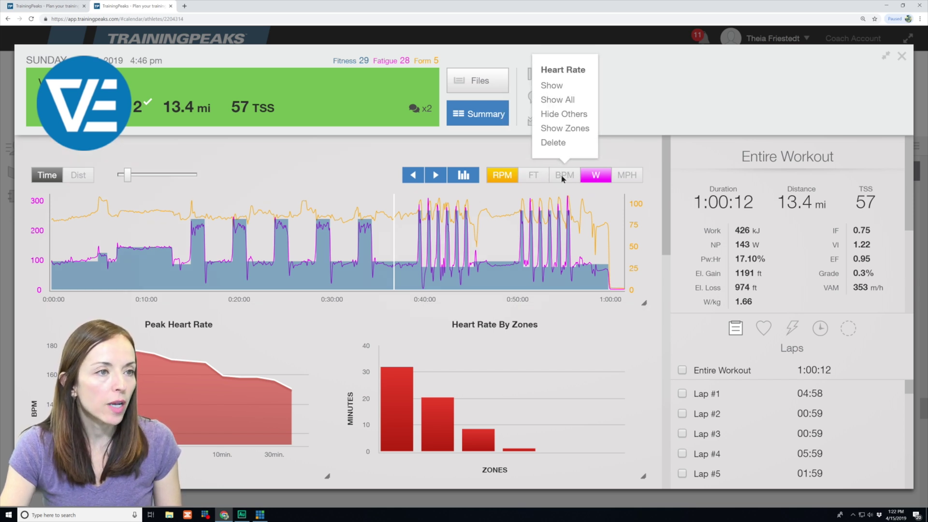
click(550, 85)
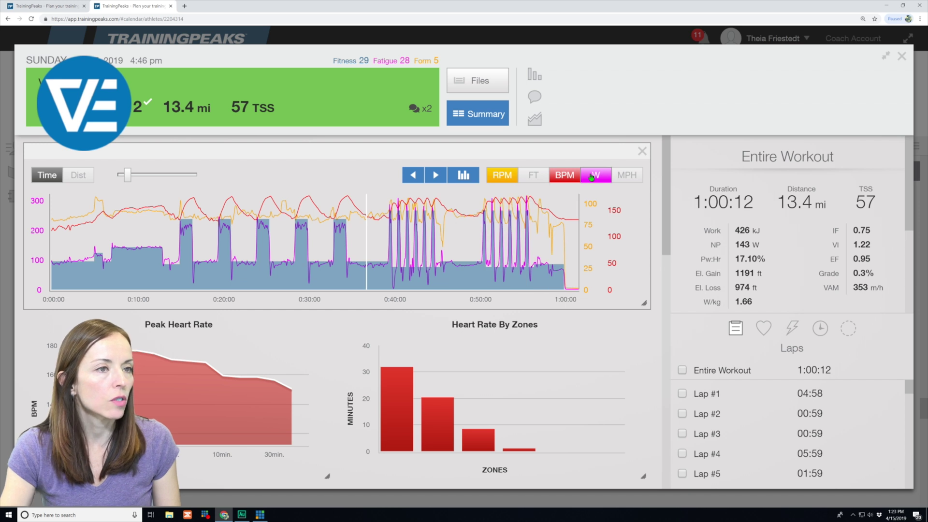
mouse_move(626, 178)
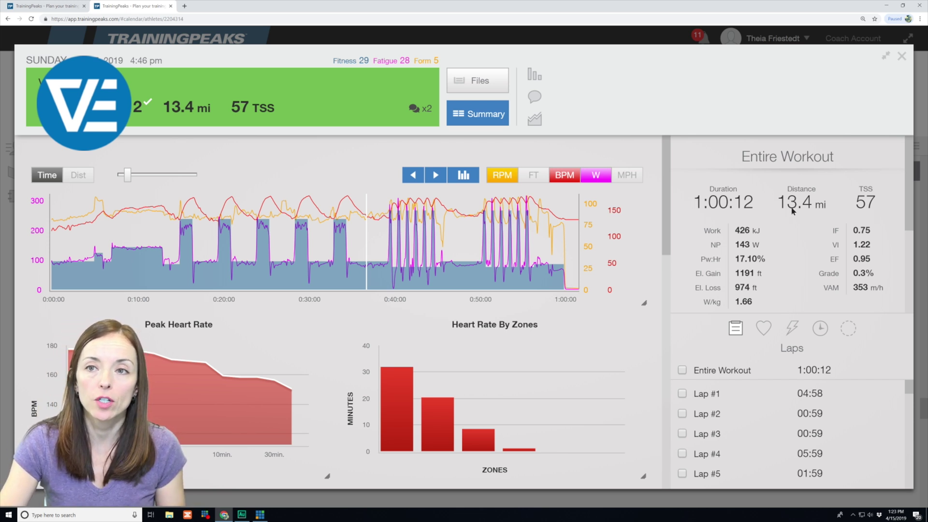
scroll(792, 211, down, 1)
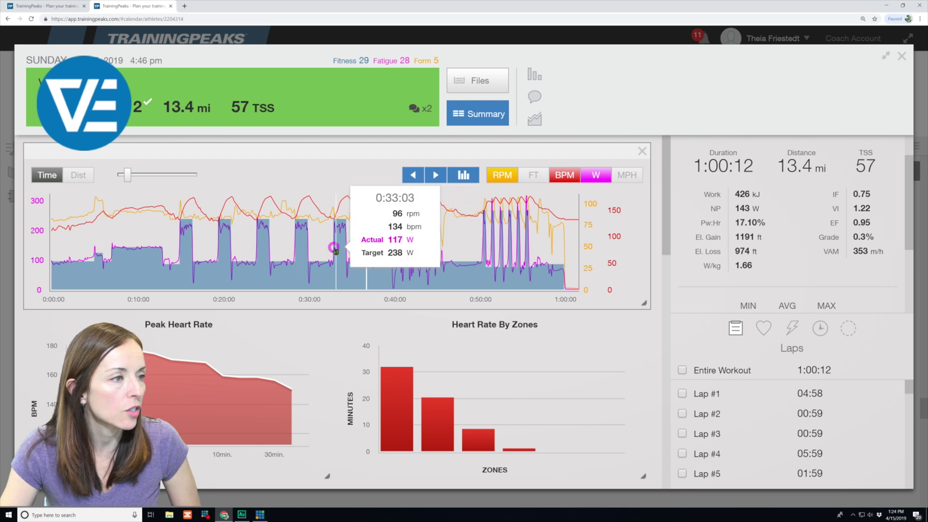
drag(336, 249, 346, 251)
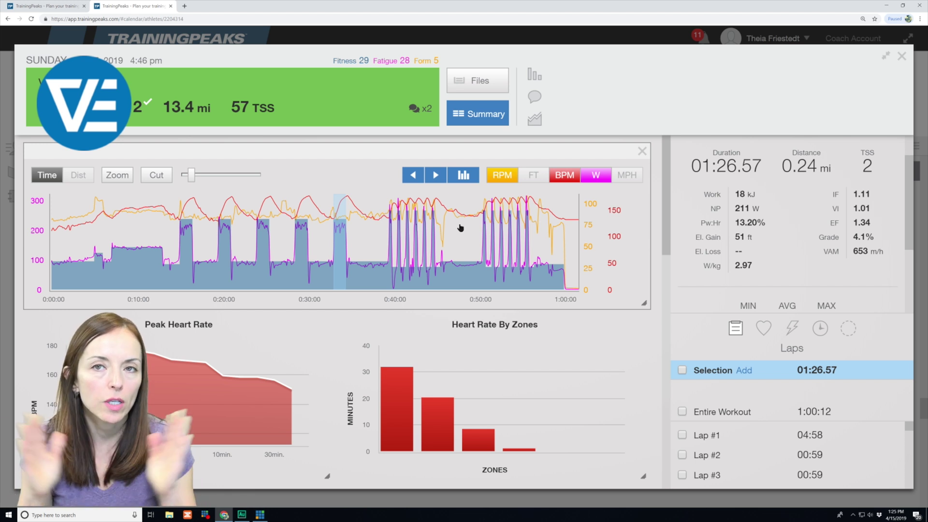
click(459, 229)
Check Laps #3 and #4, select Lap #7 (02:59, 0.61 mi), then open the Charts Library.
scroll(773, 387, down, 3)
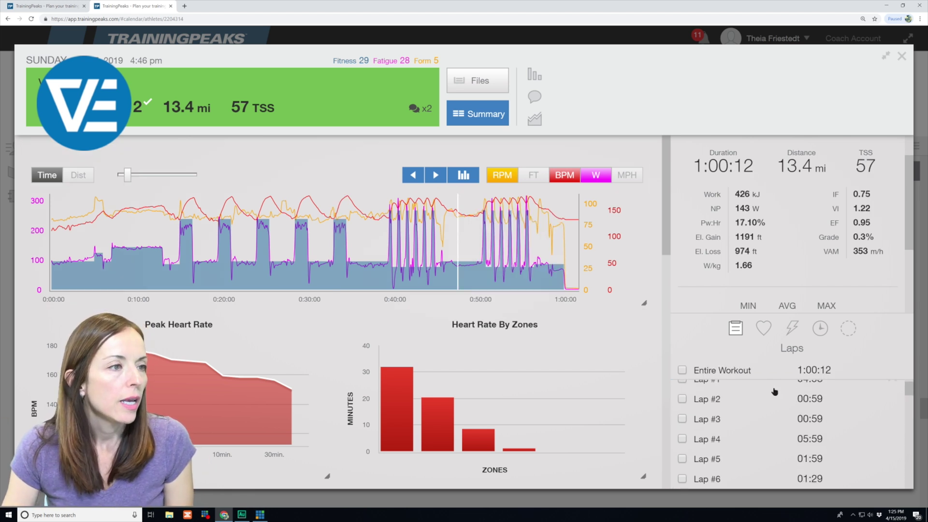
scroll(908, 405, down, 2)
scroll(909, 405, up, 5)
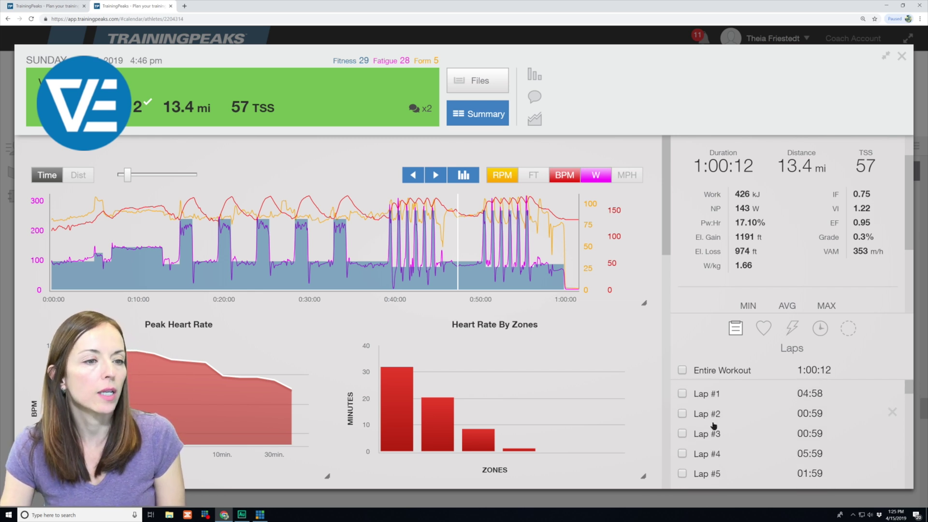
click(711, 434)
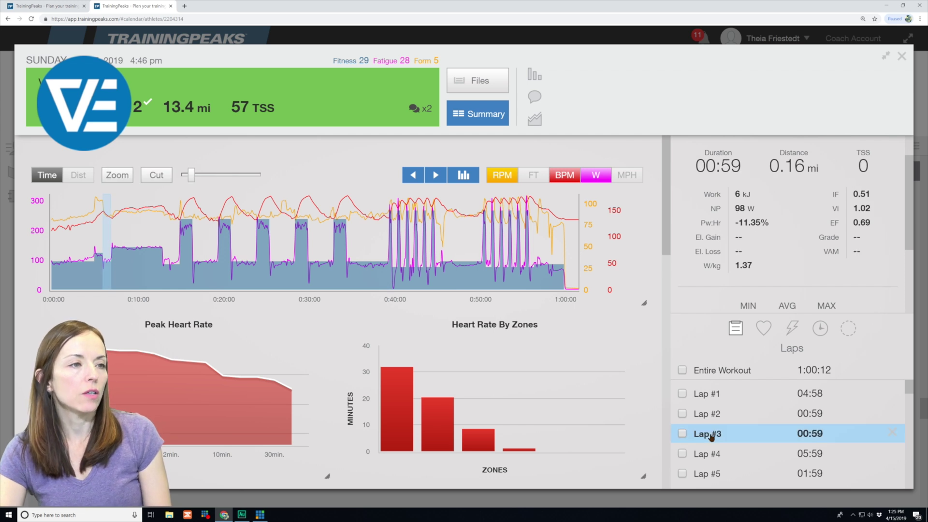
click(710, 453)
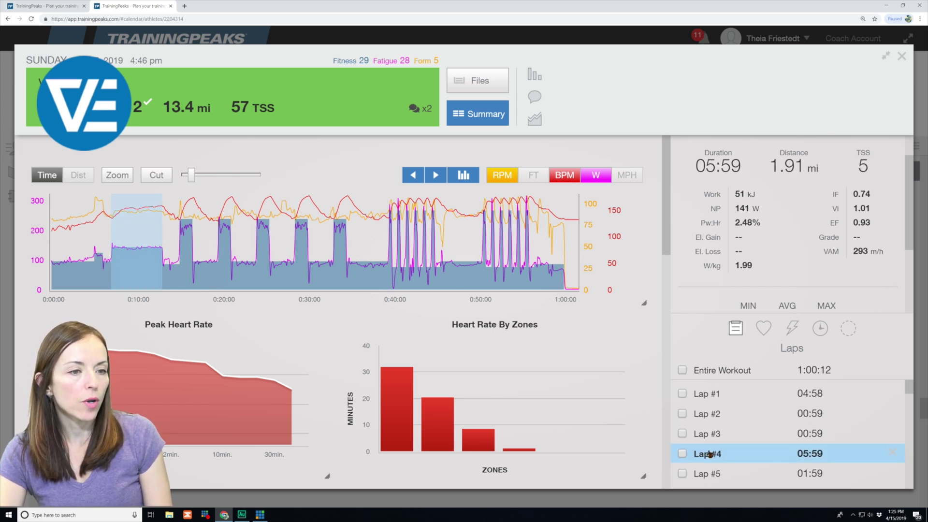
scroll(708, 454, down, 2)
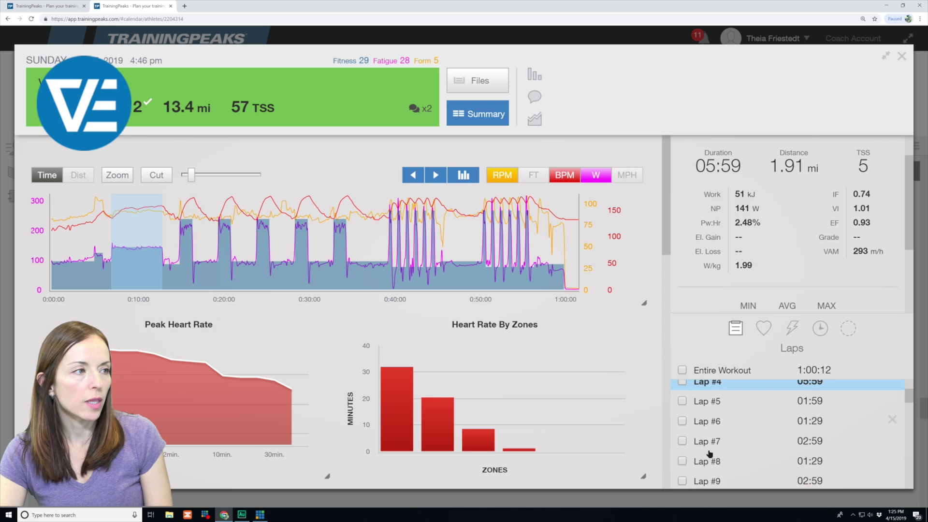
click(708, 442)
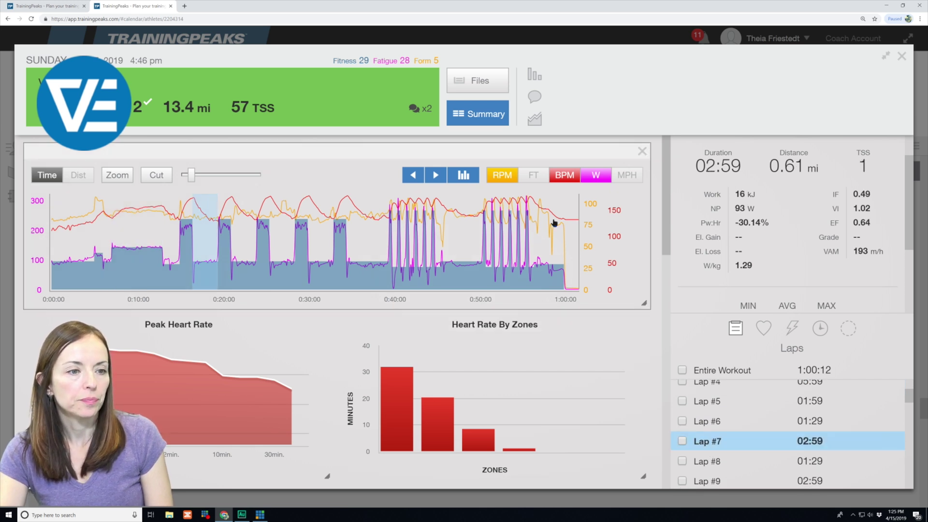
mouse_move(663, 219)
mouse_down()
mouse_move(669, 263)
mouse_move(656, 203)
mouse_up()
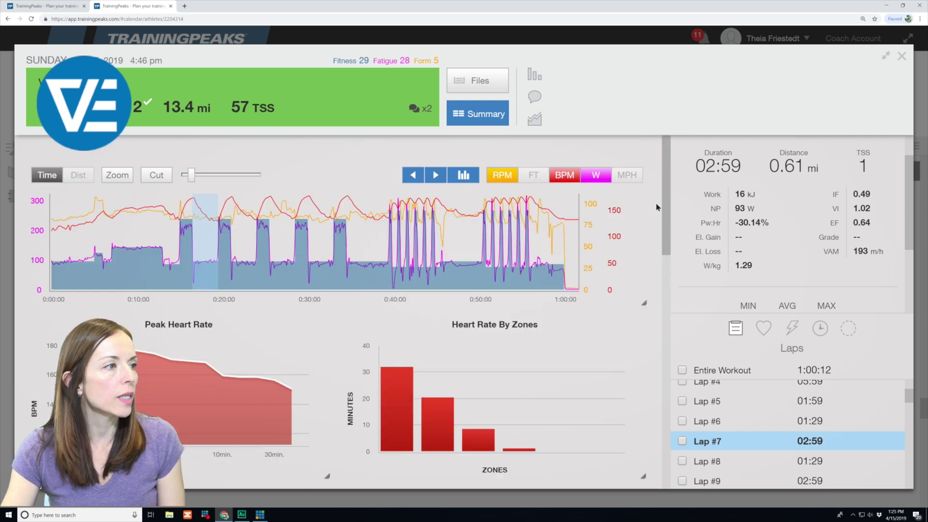
click(533, 76)
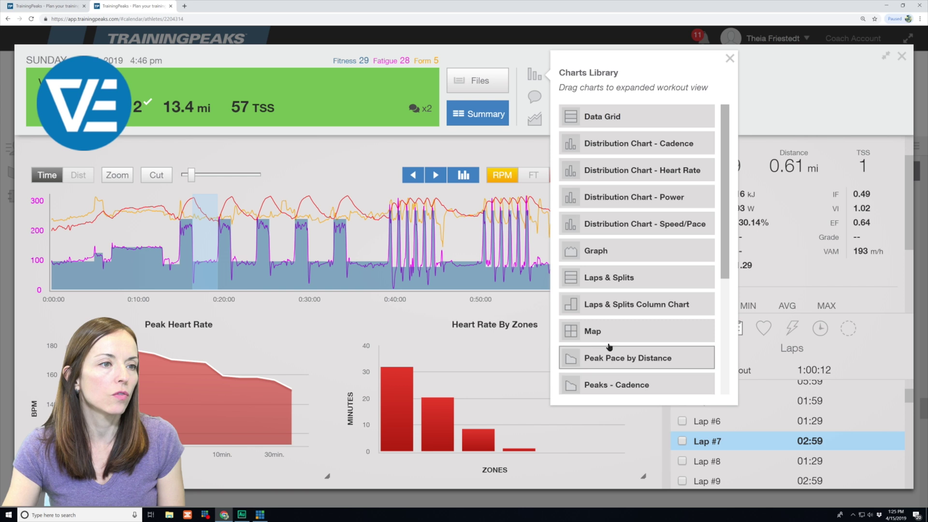
scroll(713, 228, down, 4)
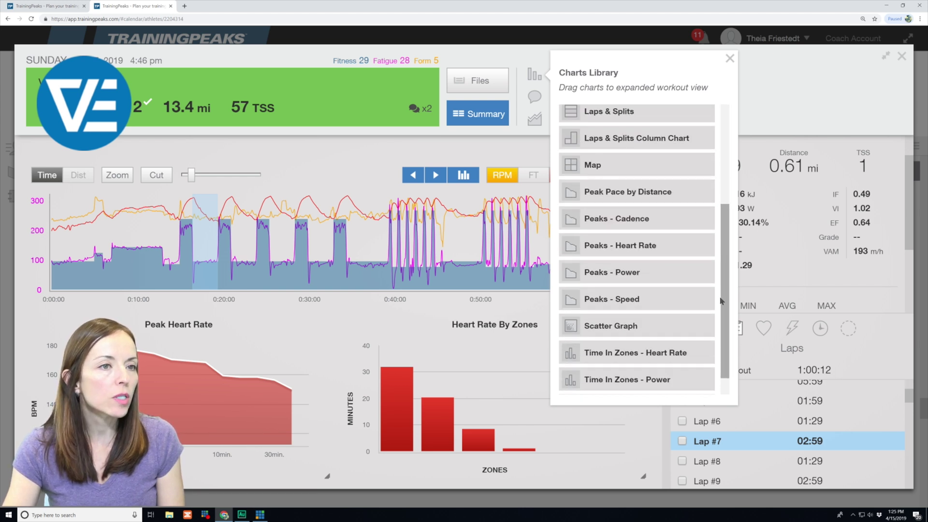
scroll(715, 271, up, 1)
scroll(711, 242, up, 5)
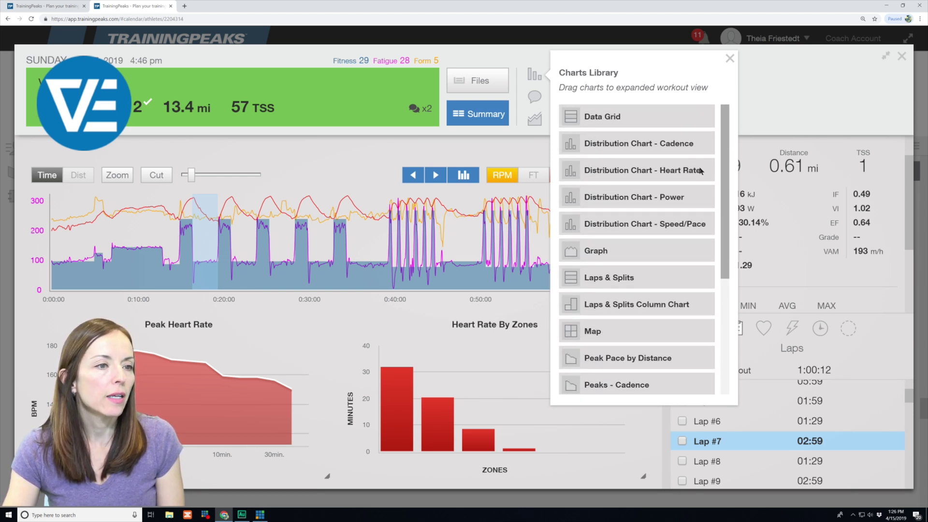
click(728, 60)
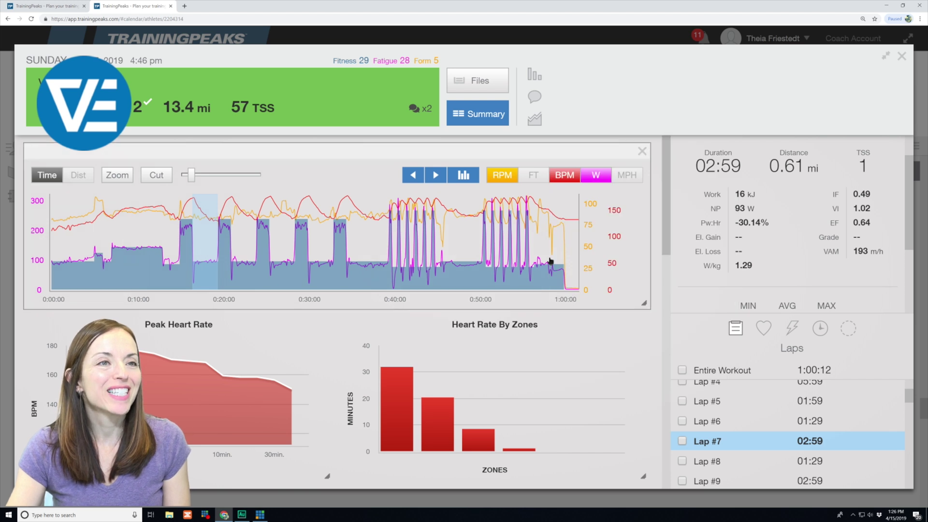
scroll(533, 303, down, 2)
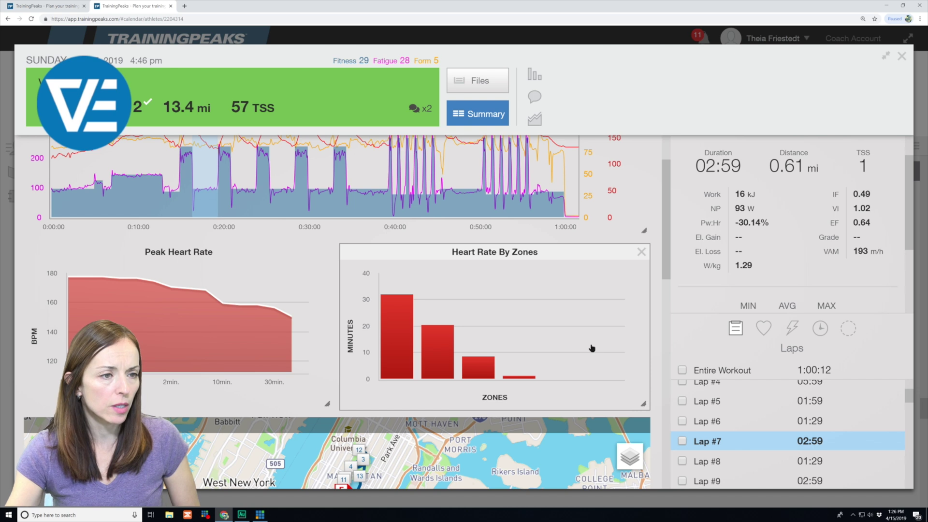
Scroll past the heart-rate charts to the route map and the Laps & Splits table.
mouse_move(430, 380)
scroll(430, 380, down, 7)
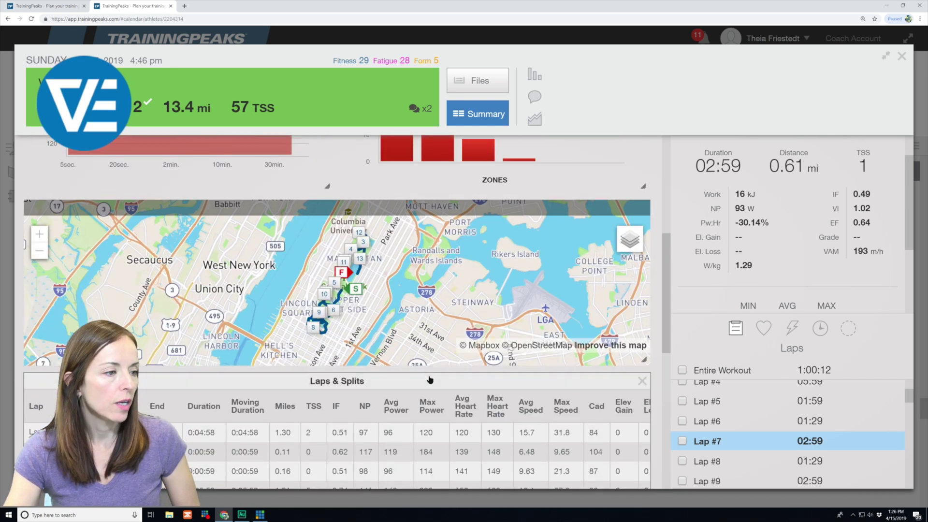
scroll(423, 334, down, 5)
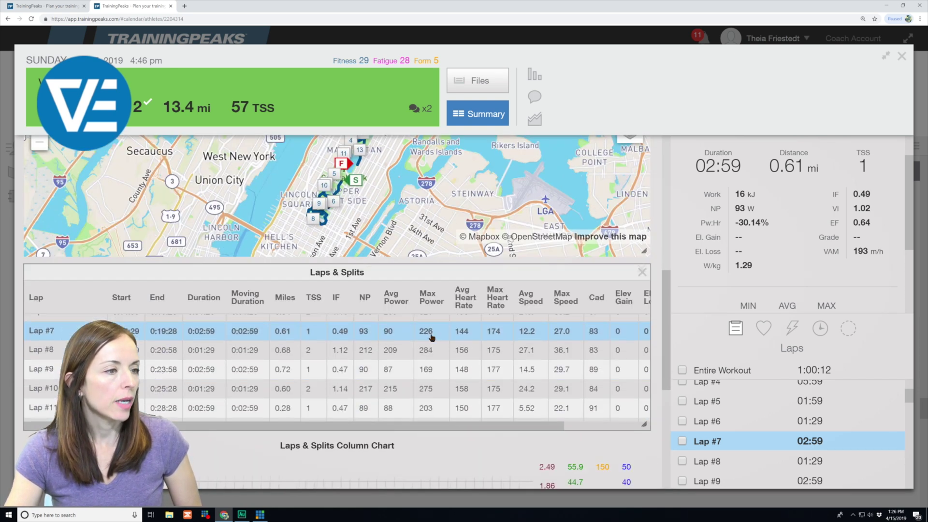
drag(667, 329, 670, 428)
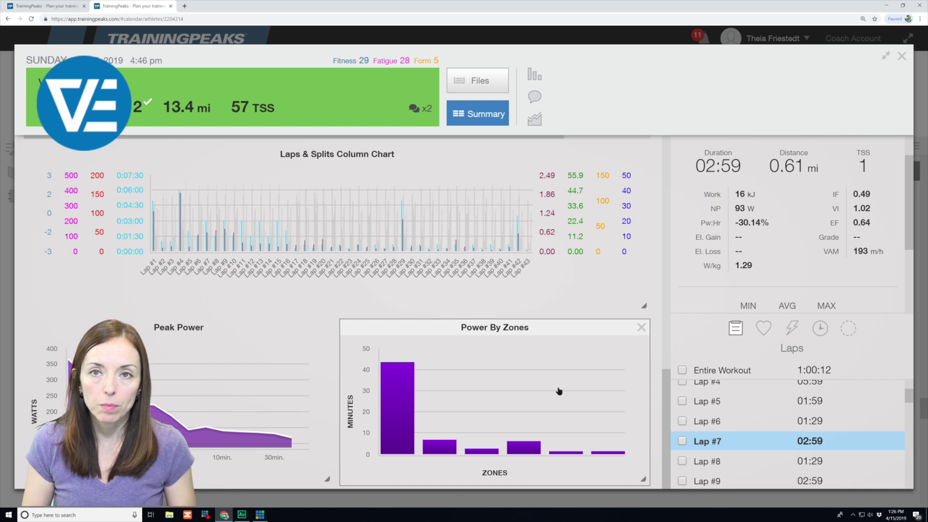
mouse_move(400, 411)
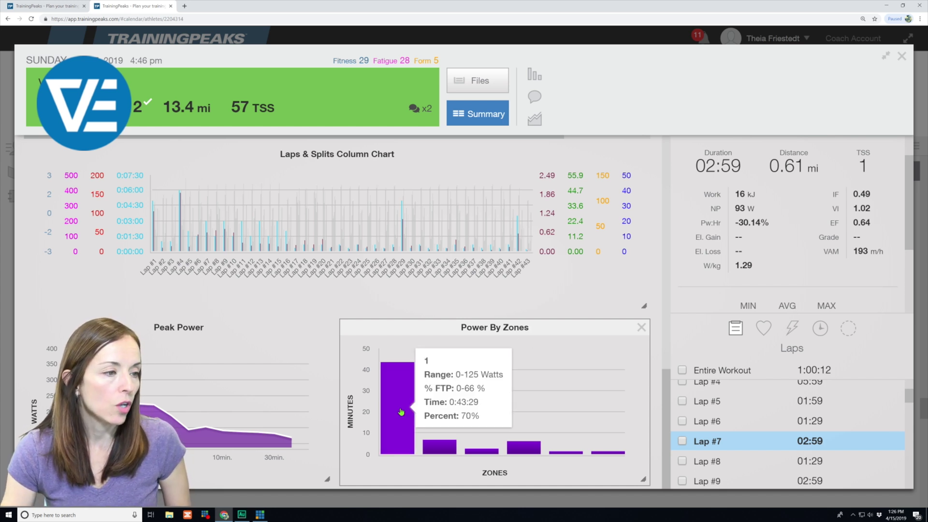
mouse_move(613, 457)
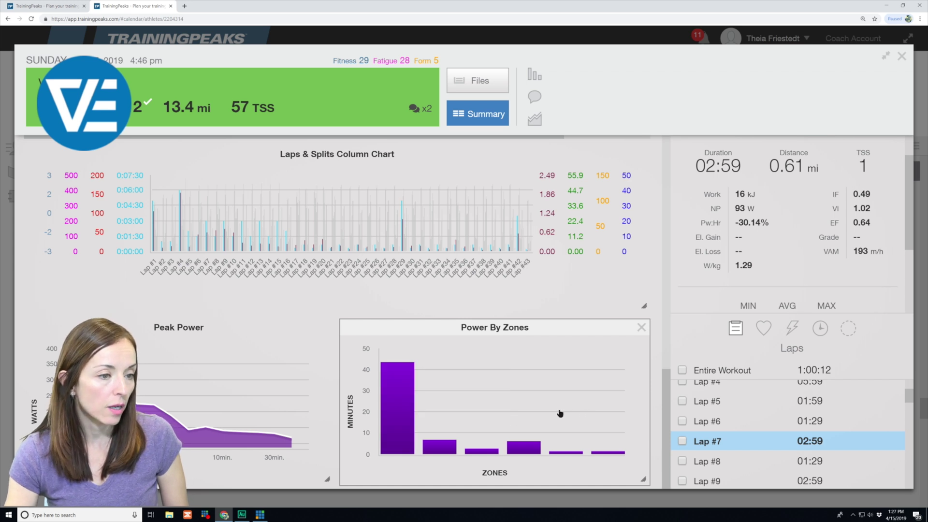
drag(666, 382, 670, 126)
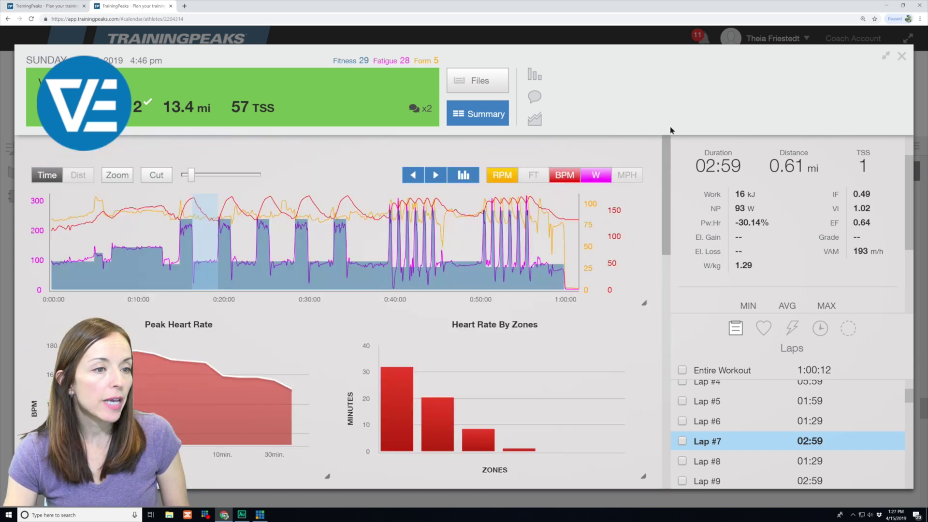
click(481, 80)
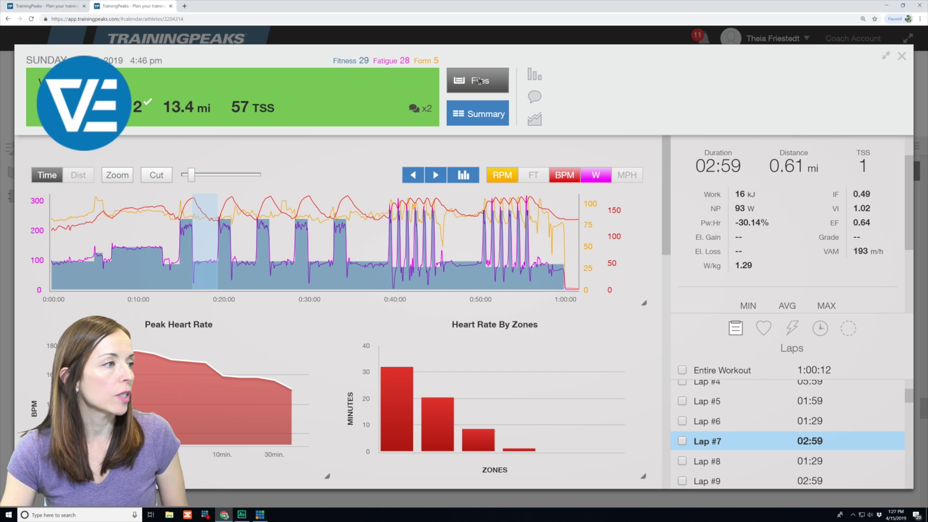
click(479, 81)
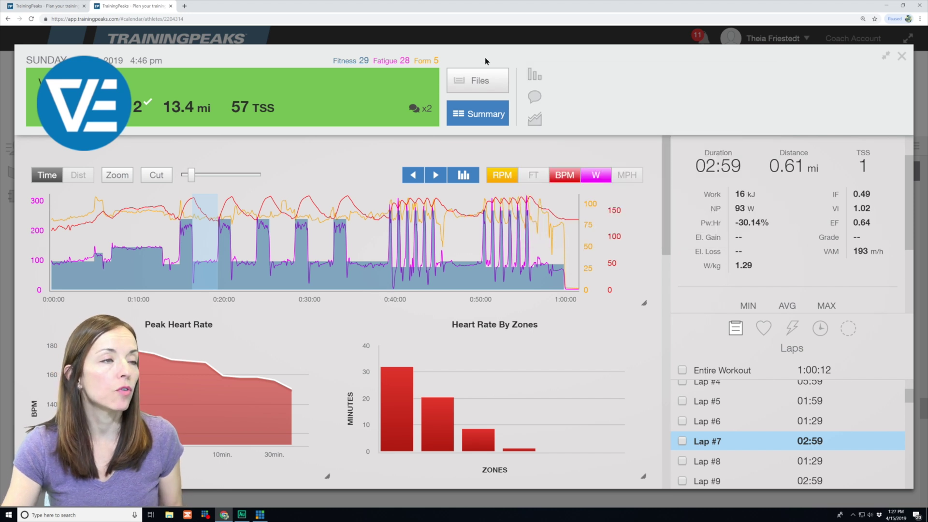
click(475, 82)
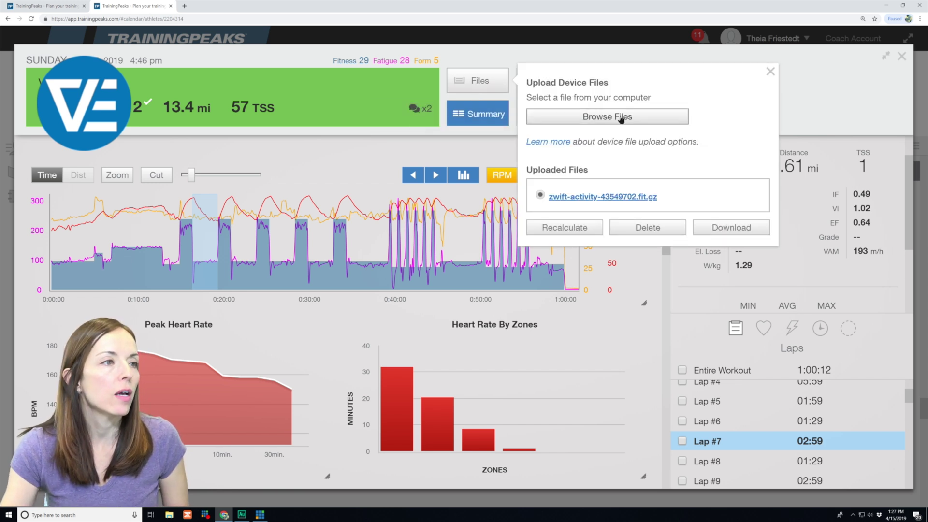
click(770, 72)
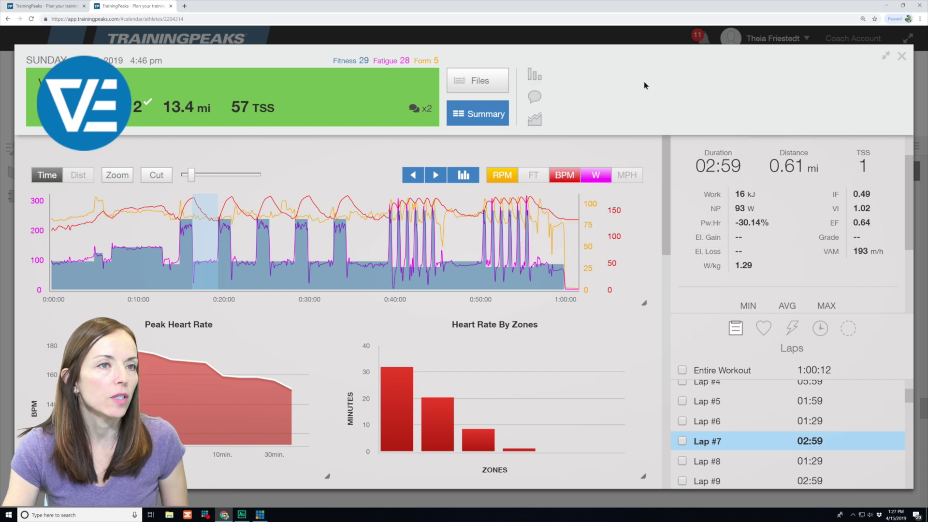
Close the VO2 Reps window and open the Tuesday, April 2 Threshold Strength Short Climbs (AP-1) card.
click(901, 57)
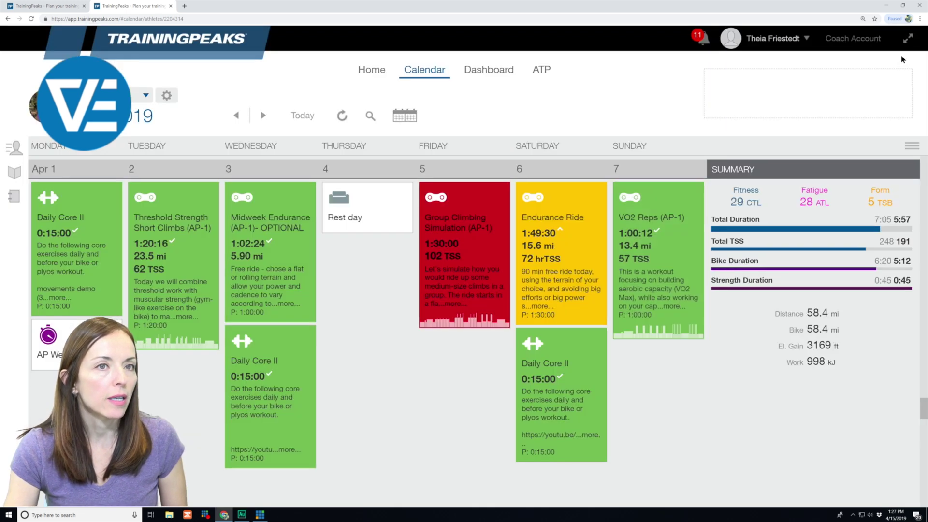
click(183, 257)
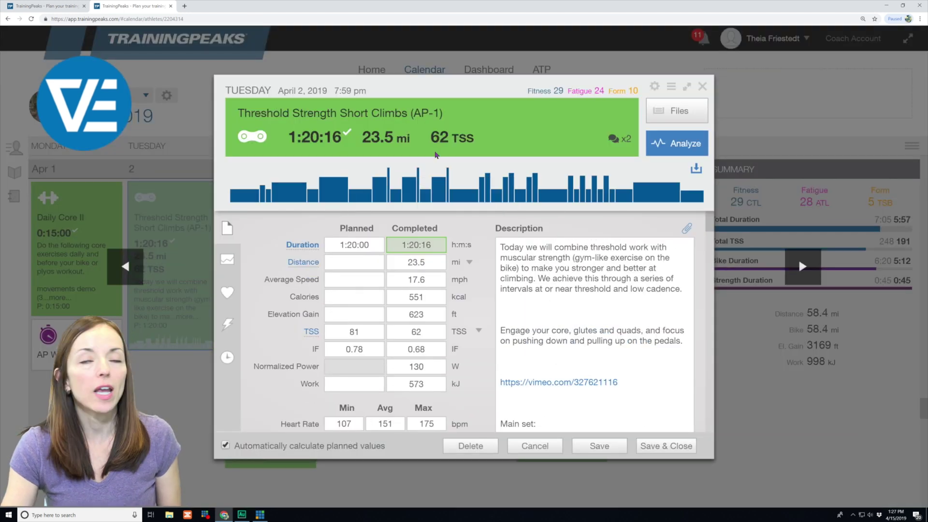